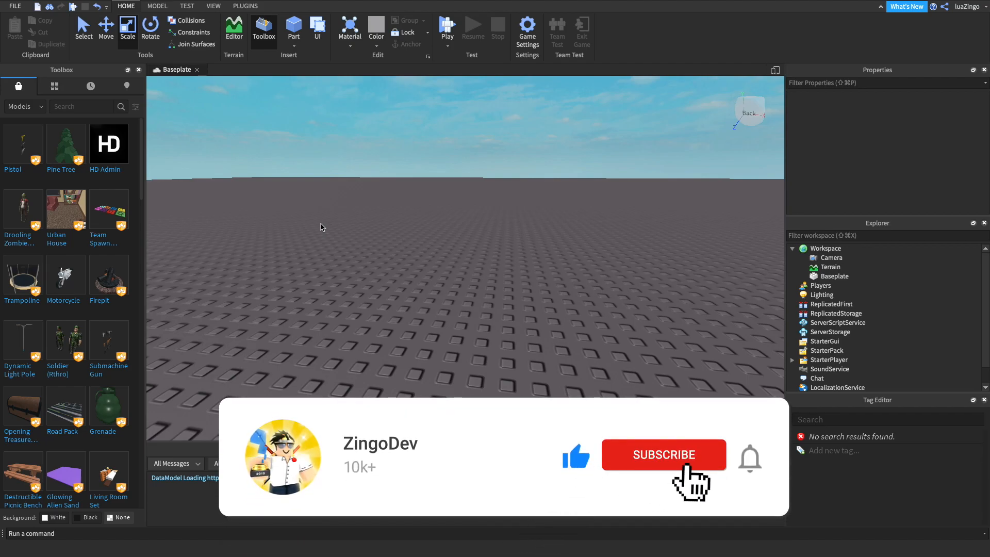
# Stretch the new part into a tall, thin door slab and anchor it from the Model tools.
pyautogui.moveTo(323, 227); pyautogui.dragTo(160, 122, button='right')
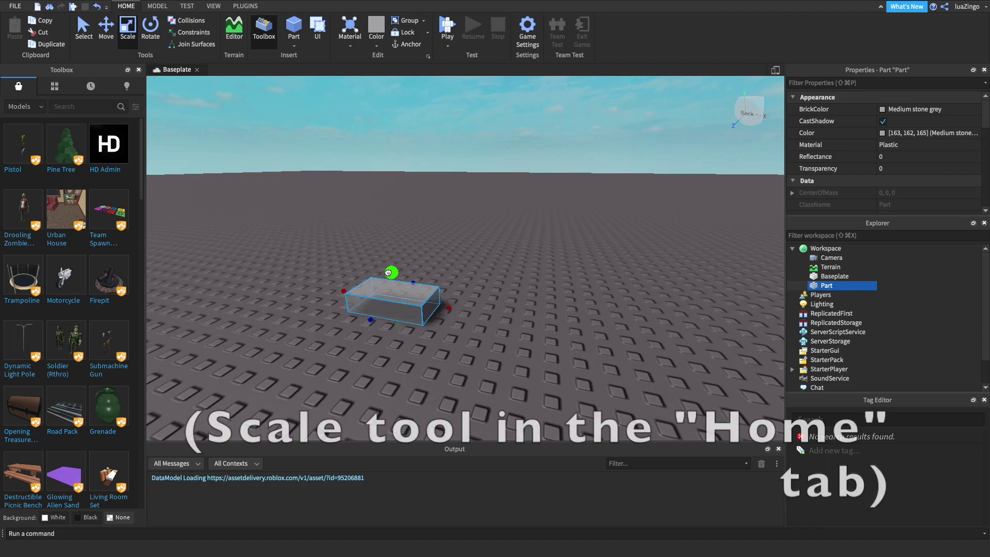
pyautogui.moveTo(389, 272); pyautogui.dragTo(377, 164)
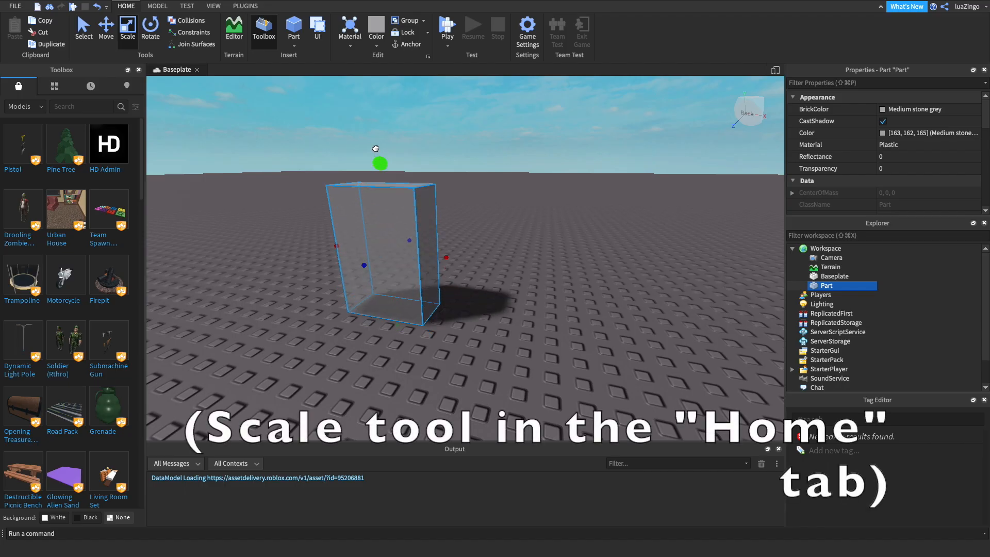
pyautogui.moveTo(464, 255); pyautogui.dragTo(393, 242, button='right')
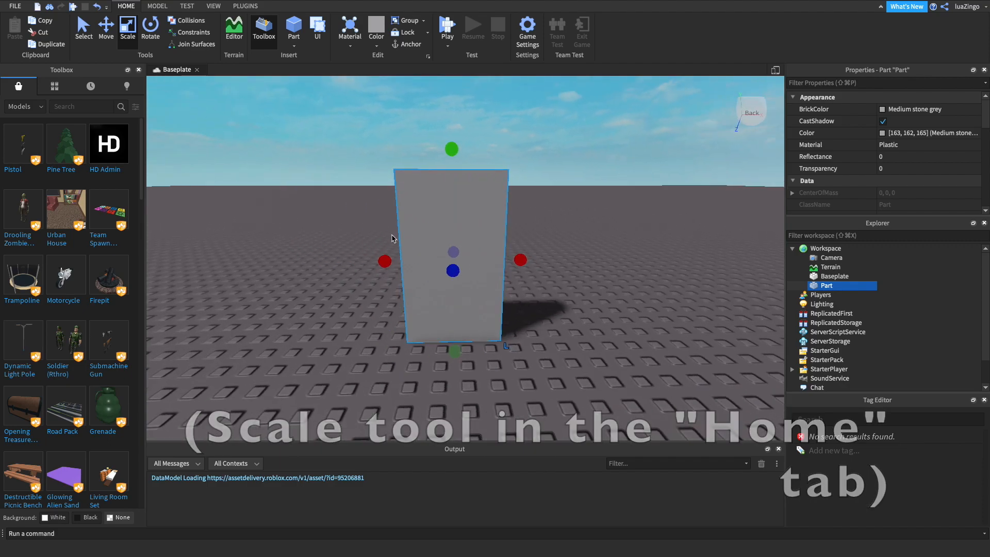
pyautogui.click(157, 6)
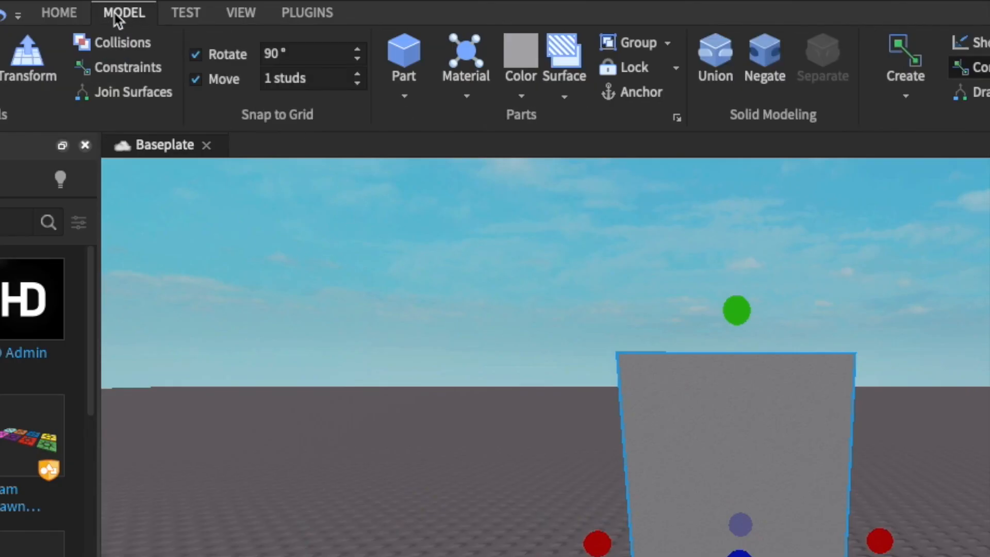
pyautogui.click(633, 91)
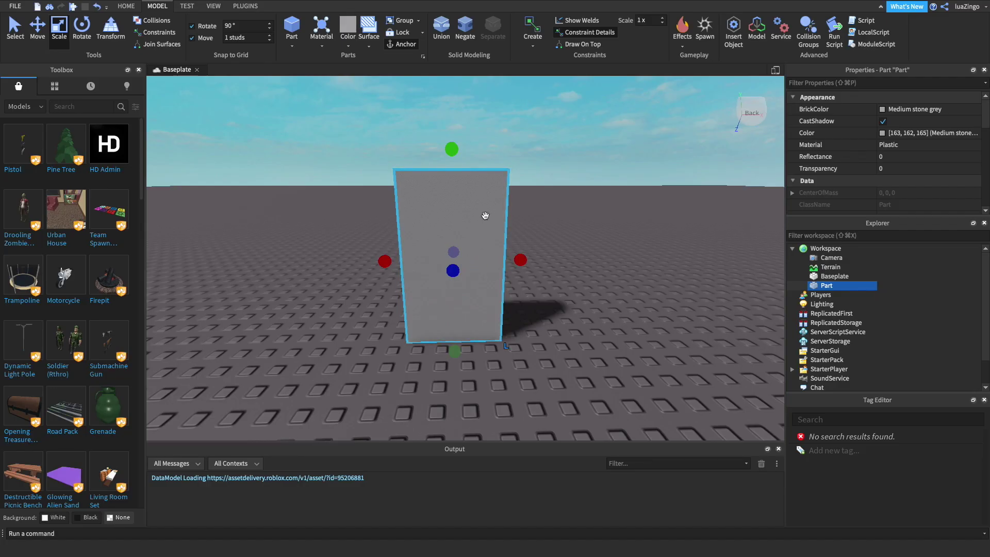
pyautogui.moveTo(510, 216); pyautogui.dragTo(464, 217, button='right')
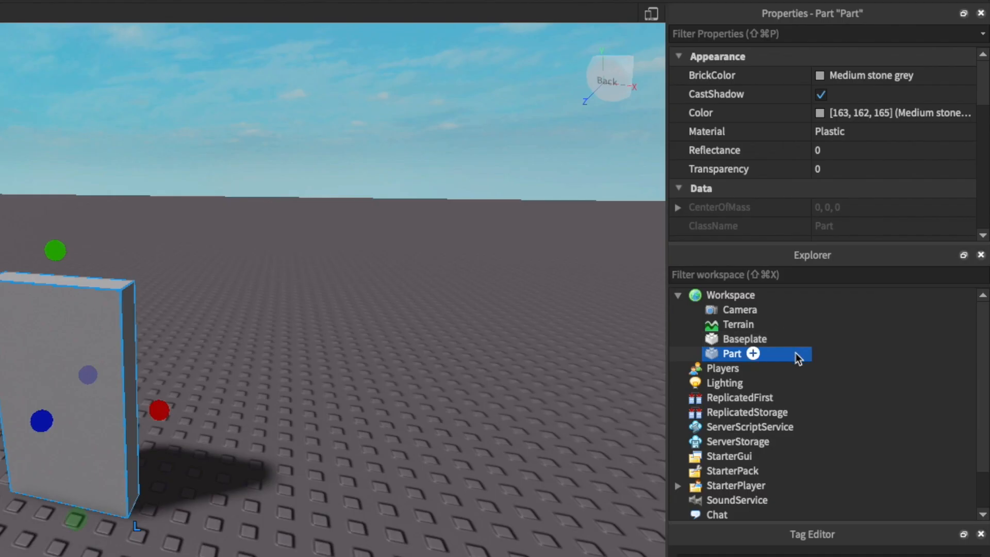
# Insert a ProximityPrompt as a child of the door part and select it to show its properties.
pyautogui.click(753, 354)
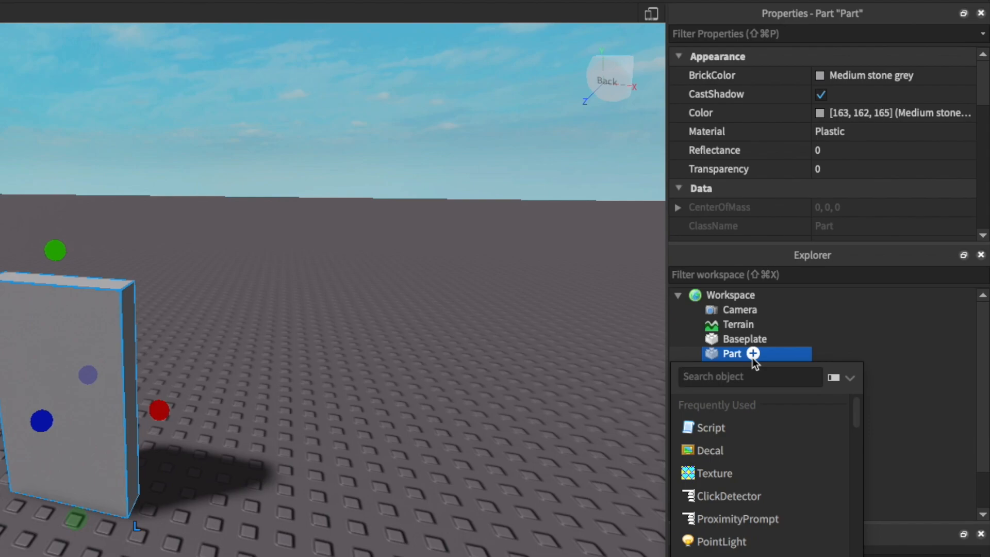
pyautogui.write('pro')
pyautogui.press('Return')
pyautogui.click(748, 369)
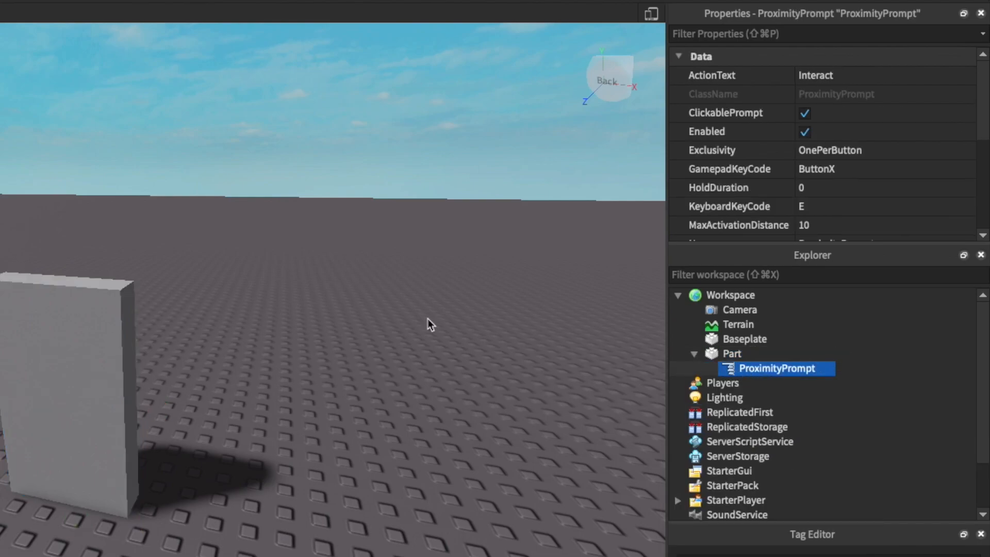
pyautogui.press('a')
pyautogui.press('a')
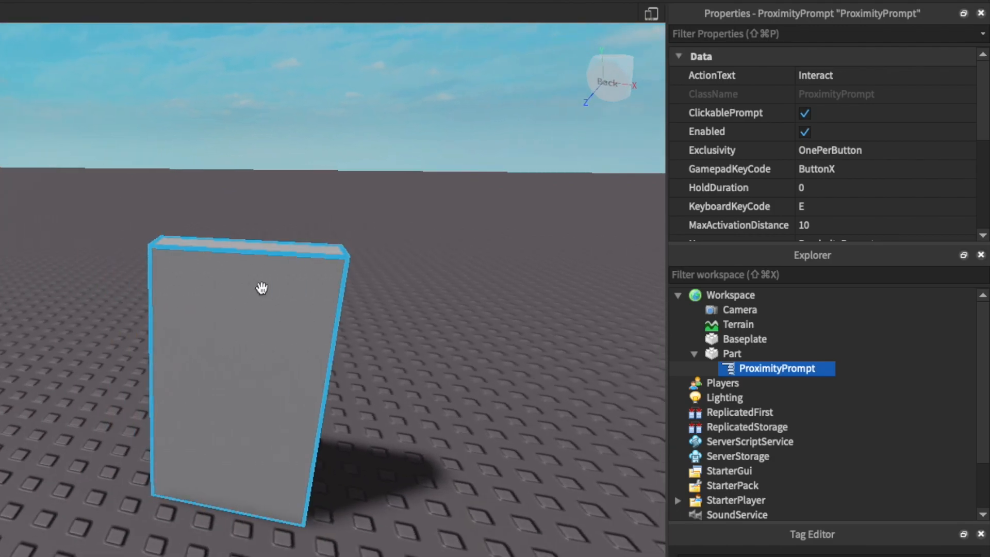
pyautogui.press('d')
pyautogui.press('a')
pyautogui.press('d')
pyautogui.press('d')
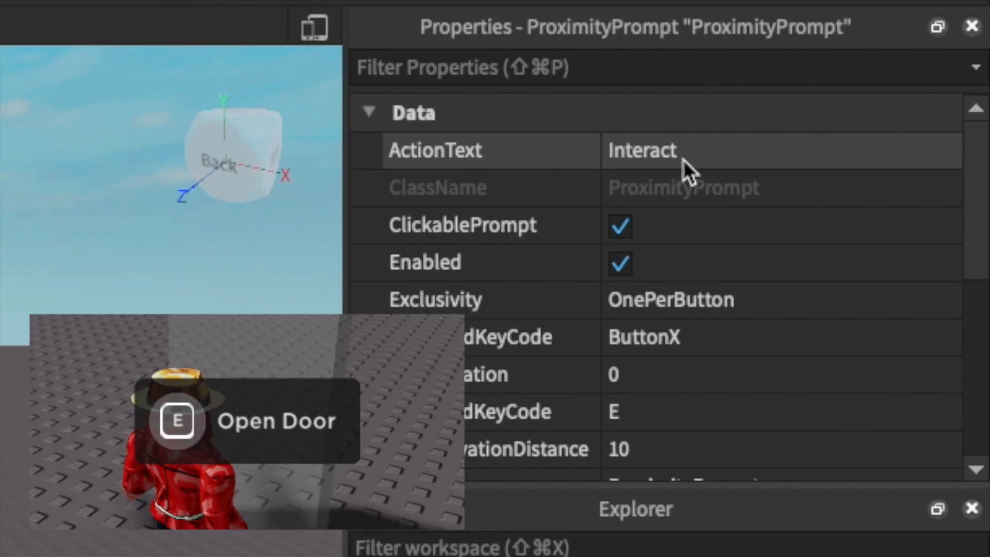
# Set the prompt's ActionText to 'Open Door' and its HoldDuration to 0.5.
pyautogui.doubleClick(625, 155)
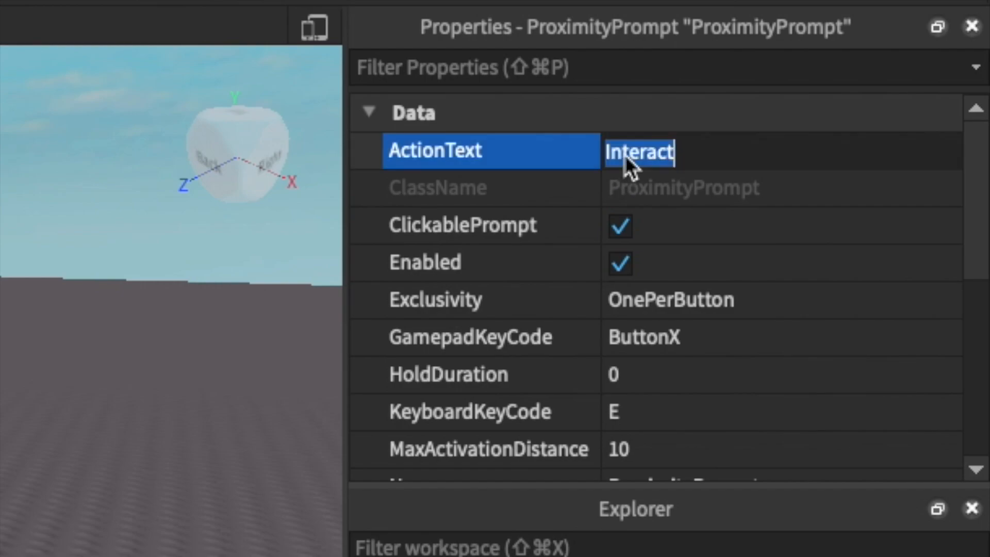
pyautogui.write('Open Door')
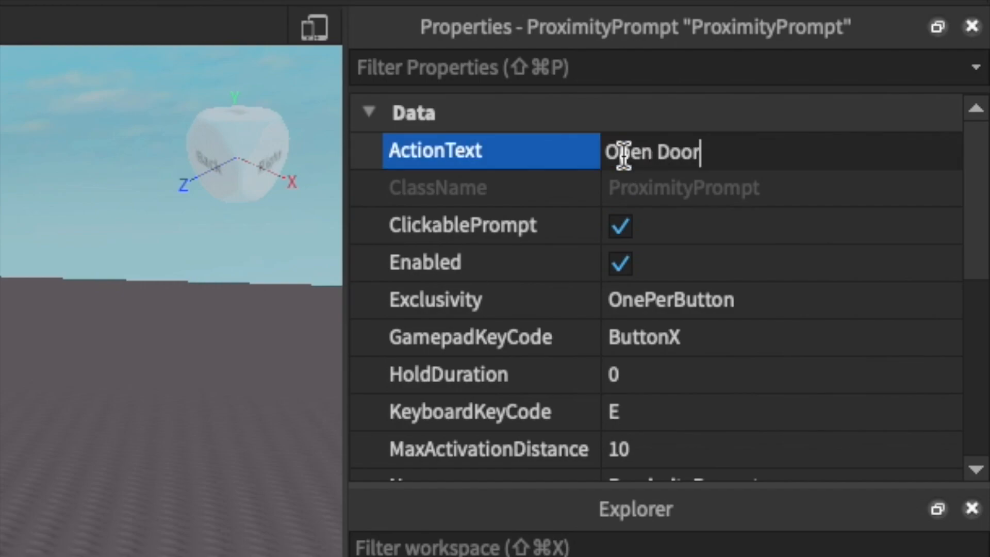
pyautogui.press('Return')
pyautogui.click(556, 367)
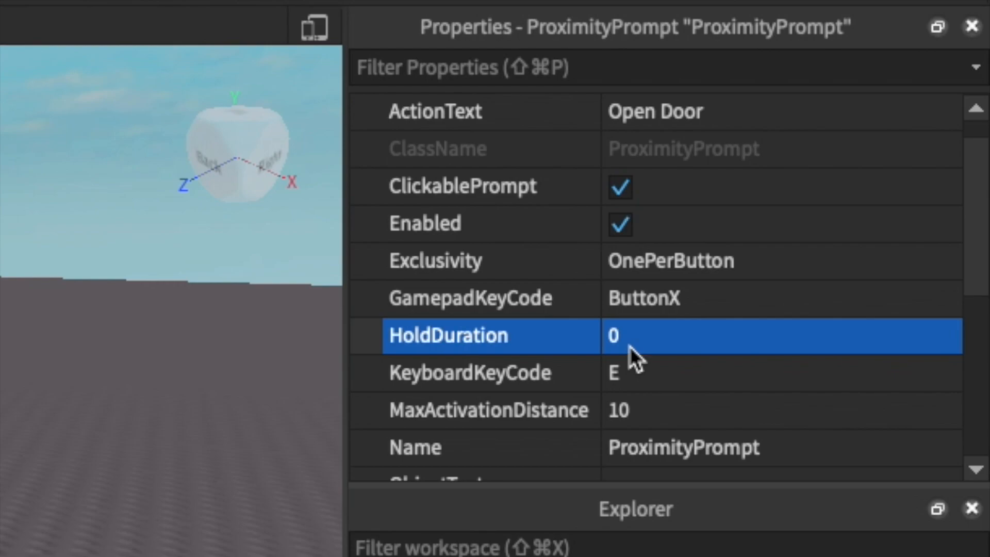
pyautogui.click(630, 346)
pyautogui.press('BackSpace')
pyautogui.write('.5')
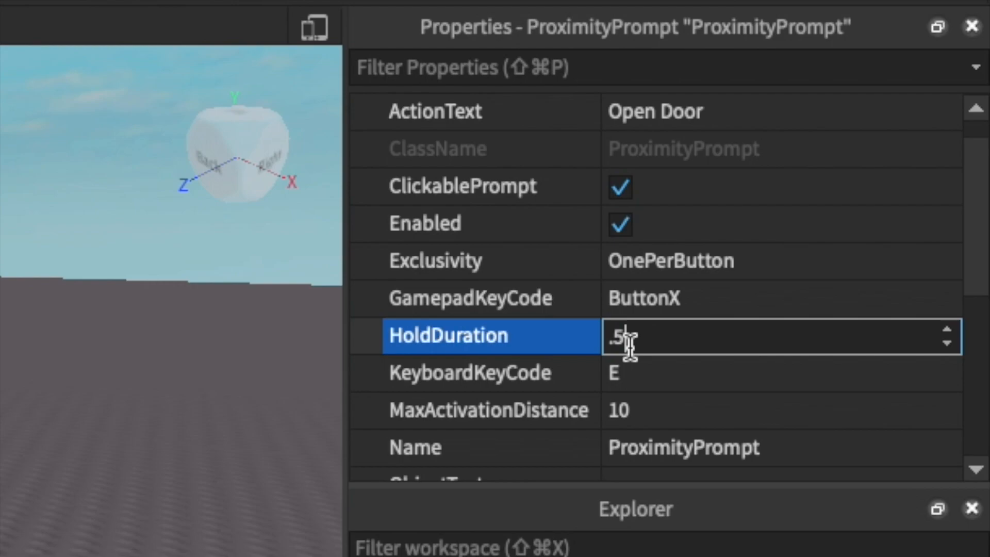
pyautogui.press('Return')
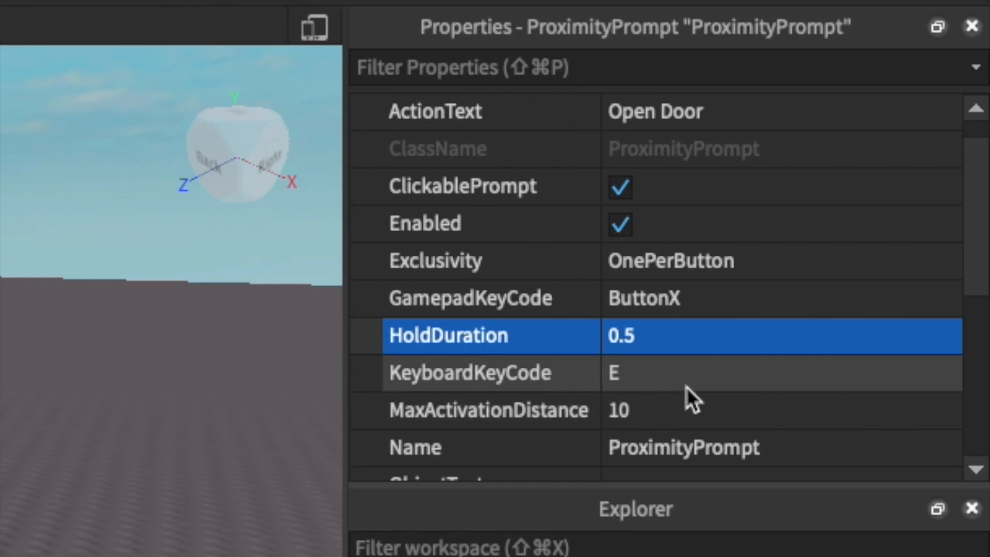
pyautogui.click(667, 379)
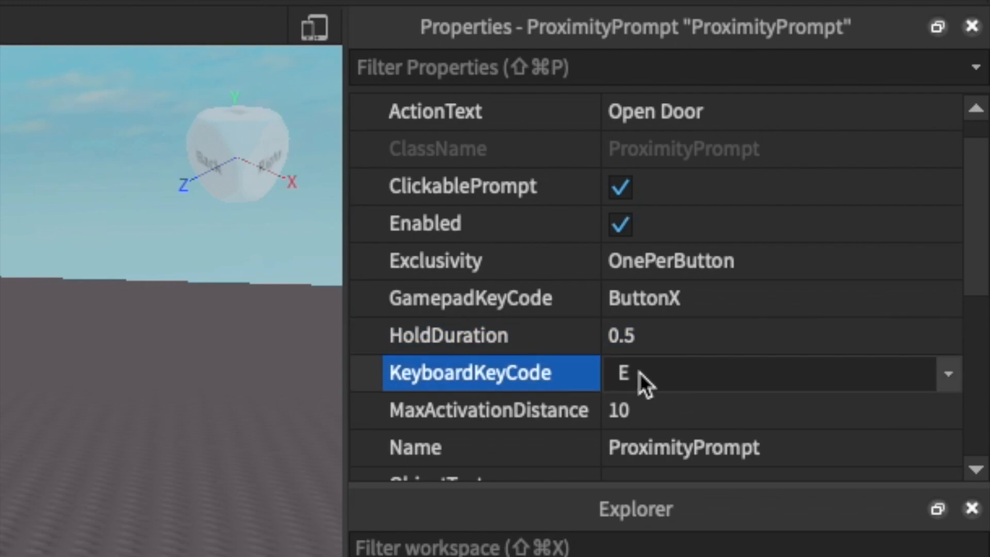
pyautogui.click(632, 379)
pyautogui.scroll(3, 681, 477)
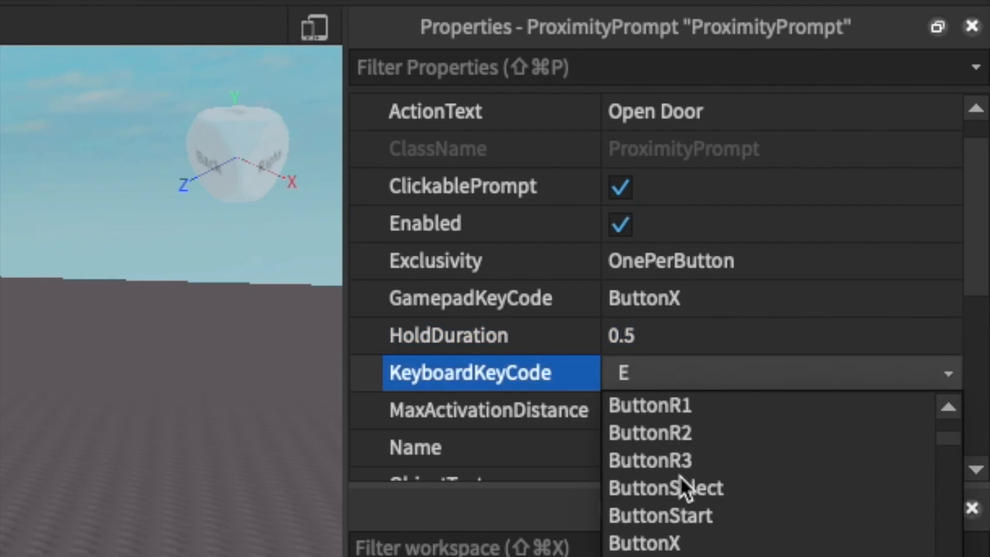
pyautogui.scroll(-3, 681, 477)
pyautogui.scroll(-5, 680, 476)
pyautogui.scroll(10, 680, 477)
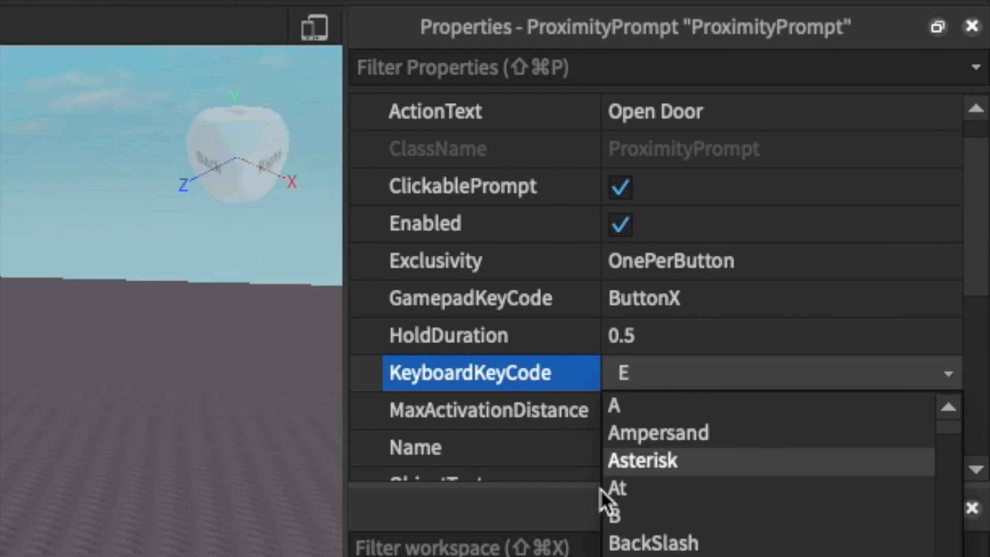
pyautogui.scroll(-1, 601, 489)
pyautogui.scroll(-1, 666, 490)
pyautogui.press('Escape')
pyautogui.scroll(-3, 670, 457)
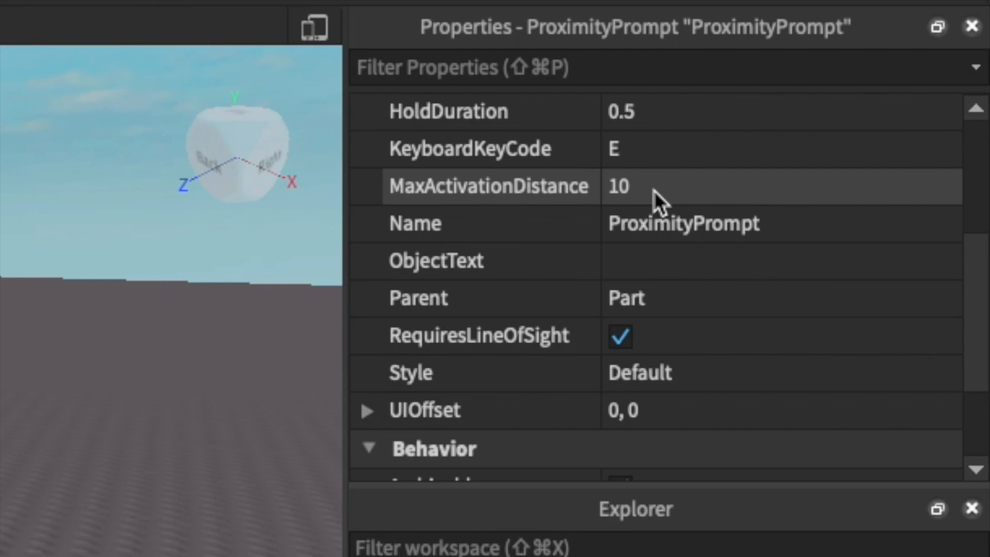
pyautogui.click(614, 188)
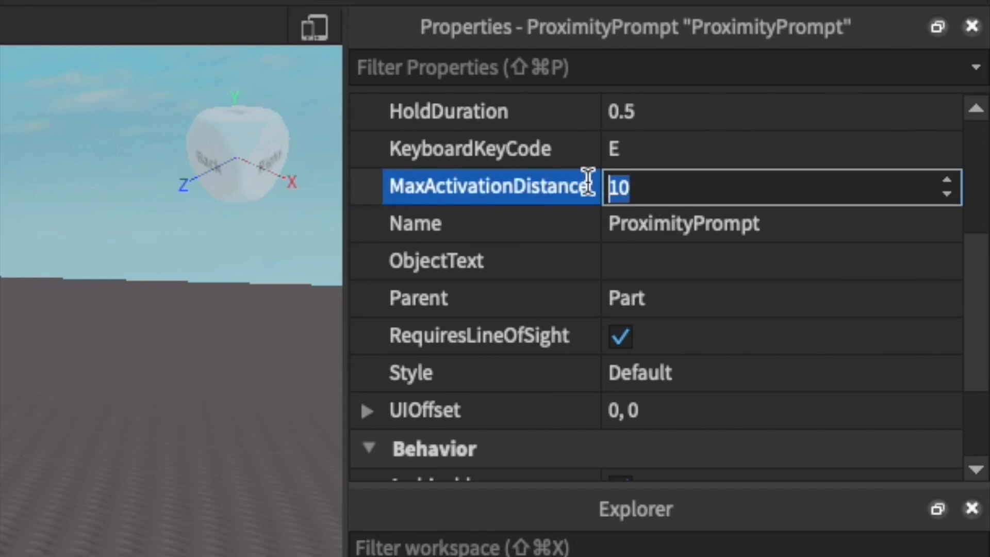
pyautogui.press('Return')
pyautogui.scroll(2, 642, 213)
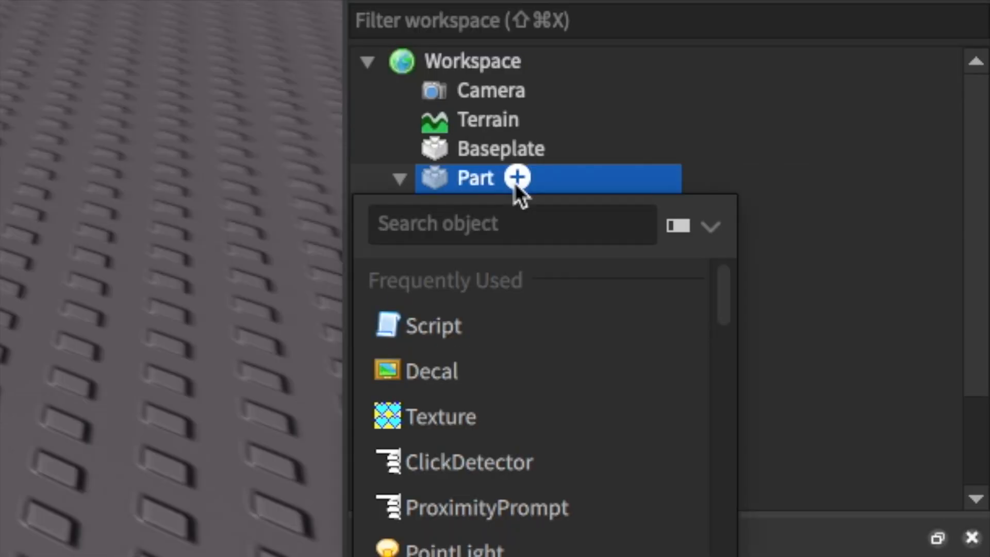
# Add a script to the door part with locals getting the ProximityPrompt via WaitForChild and the door via script.Parent.
pyautogui.click(458, 326)
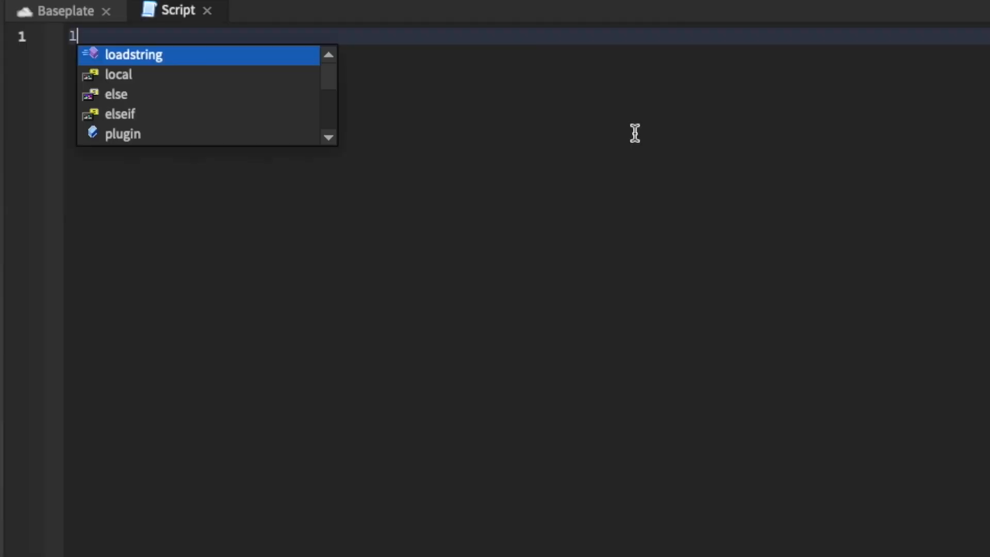
pyautogui.write('local trigger')
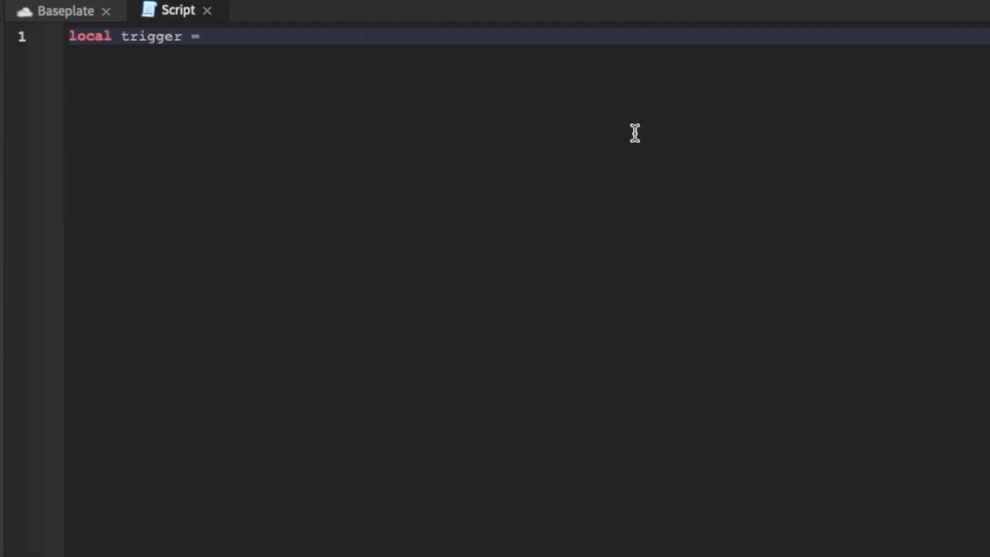
pyautogui.write(' = s')
pyautogui.press('Tab')
pyautogui.write('.P')
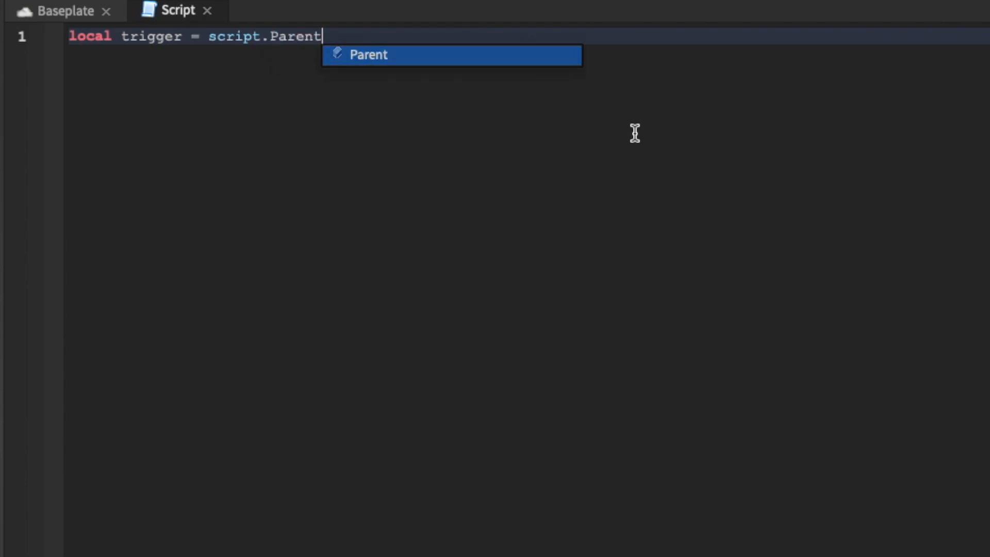
pyautogui.press('Tab')
pyautogui.write(':WA')
pyautogui.press('Tab')
pyautogui.write('("')
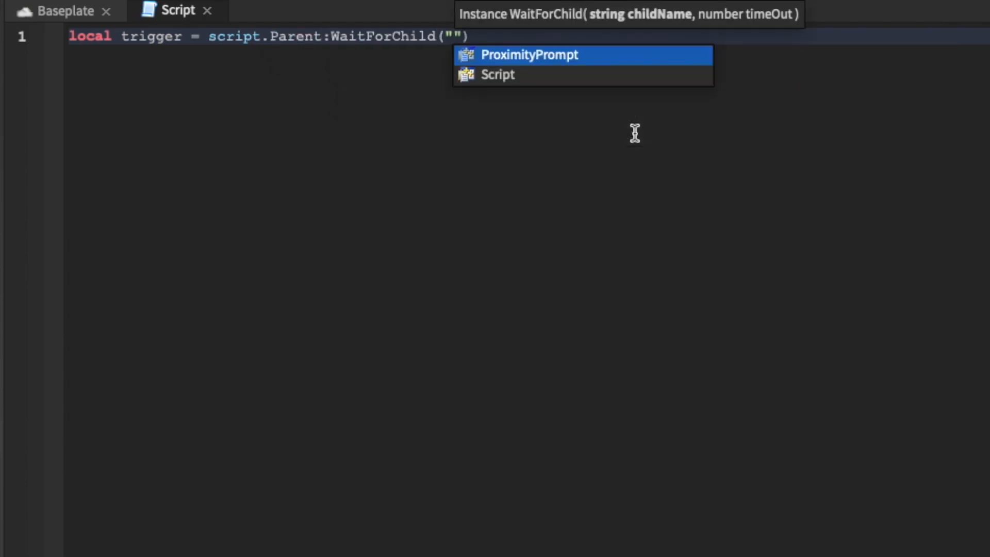
pyautogui.press('Tab')
pyautogui.press('End')
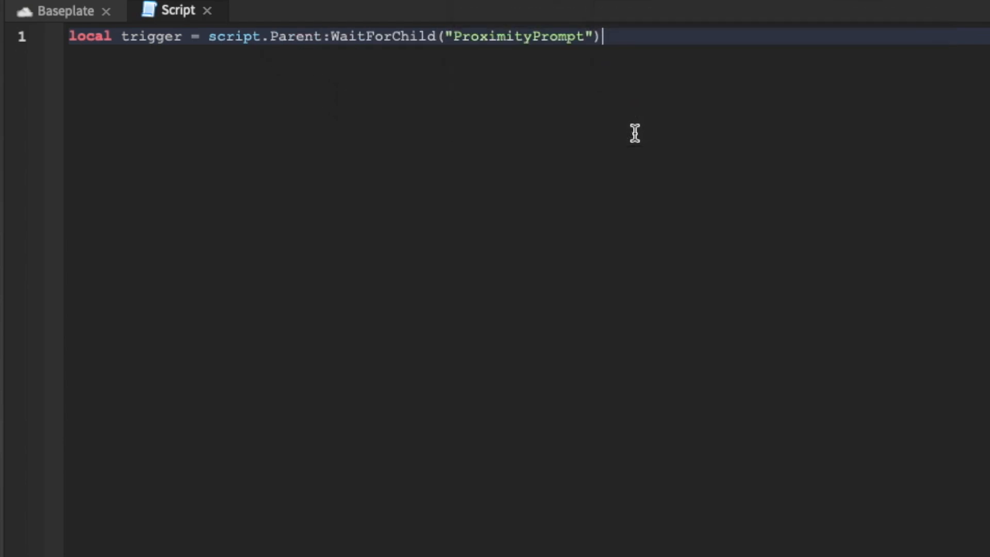
pyautogui.press('Return')
pyautogui.write('loc')
pyautogui.press('Tab')
pyautogui.write('door = ')
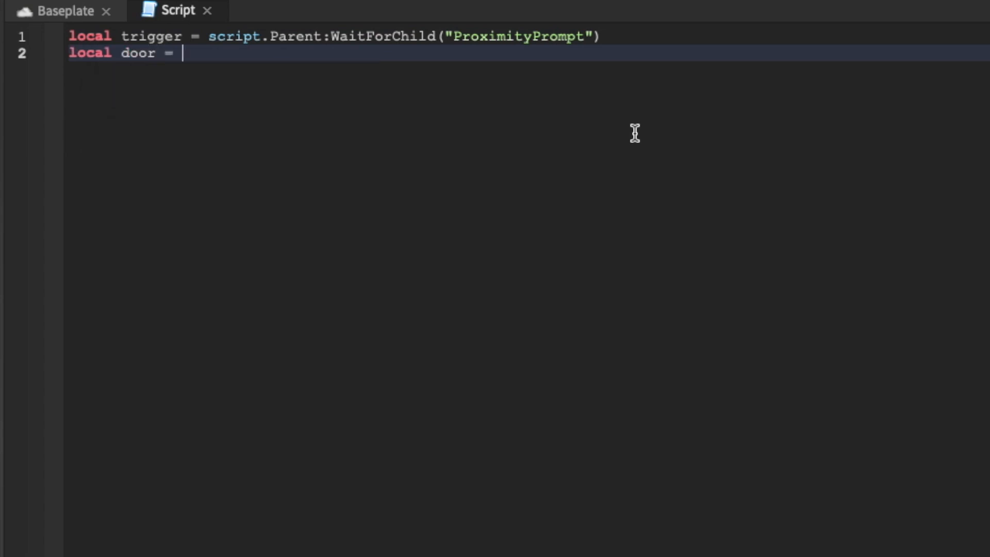
pyautogui.write('scr')
pyautogui.press('Tab')
pyautogui.write('.P')
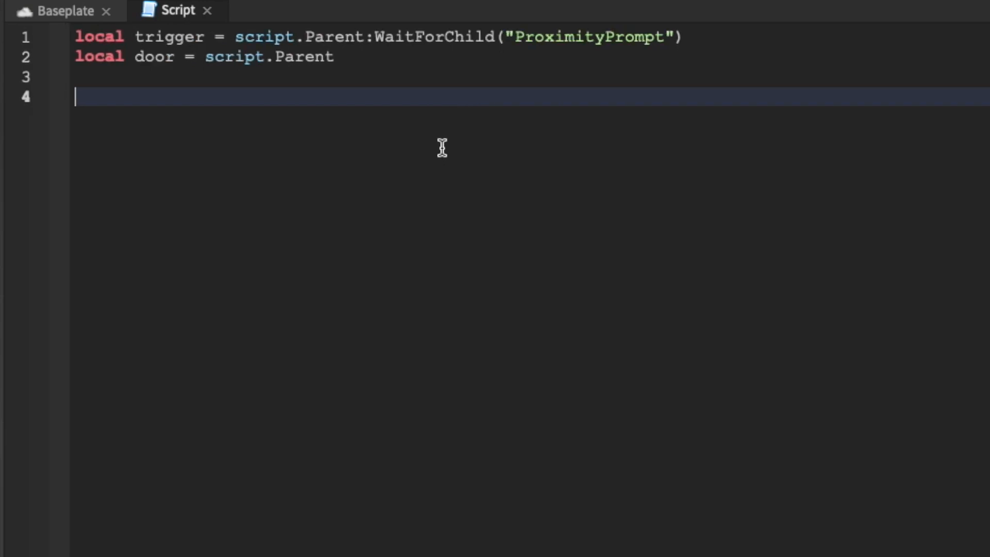
pyautogui.write('tr')
# Connect an empty function with a plr parameter to trigger.Triggered, caret on its blank body line.
pyautogui.press('Tab')
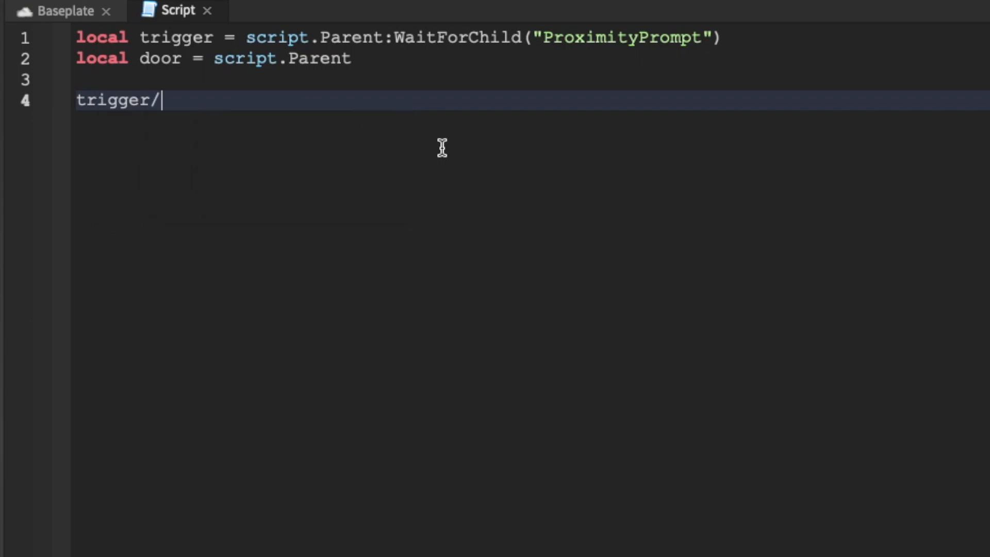
pyautogui.press('BackSpace')
pyautogui.write('.Triggered:Connect(f')
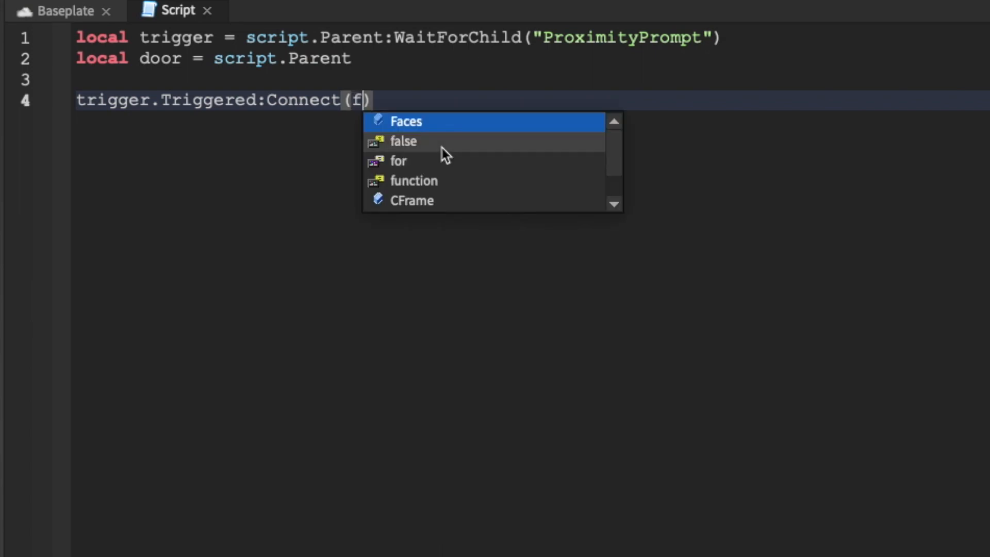
pyautogui.write('unction()')
pyautogui.press('Return')
pyautogui.press('Down')
pyautogui.click(78, 100)
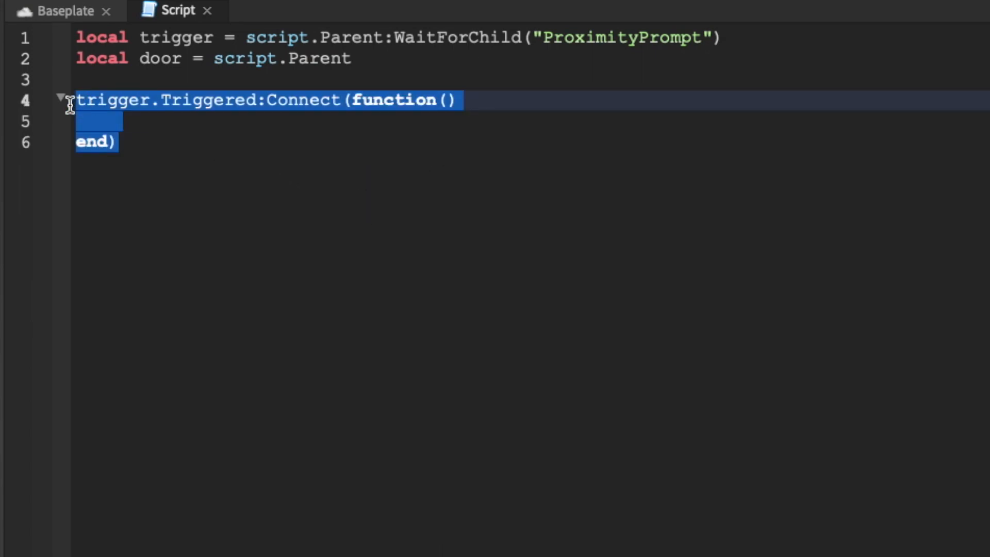
pyautogui.click(139, 121)
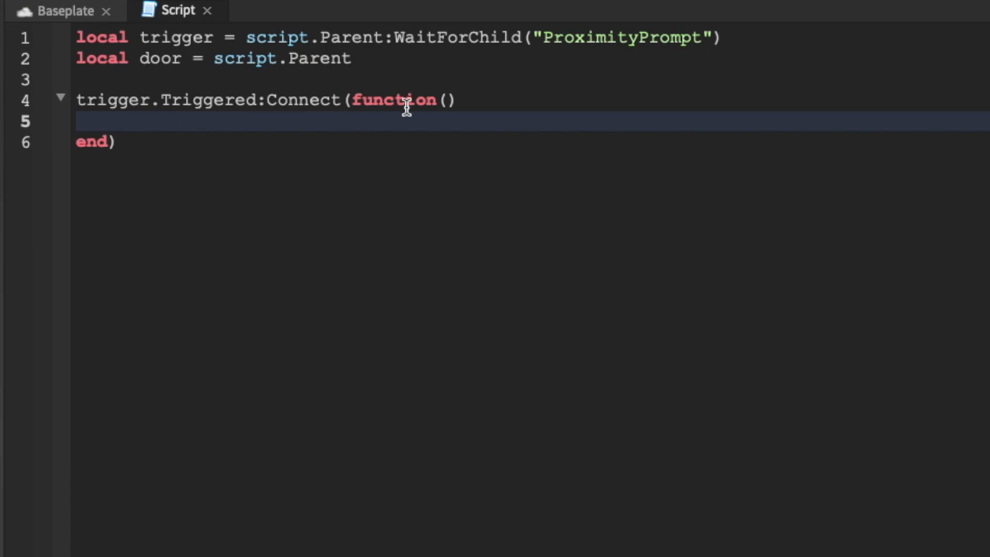
pyautogui.click(448, 101)
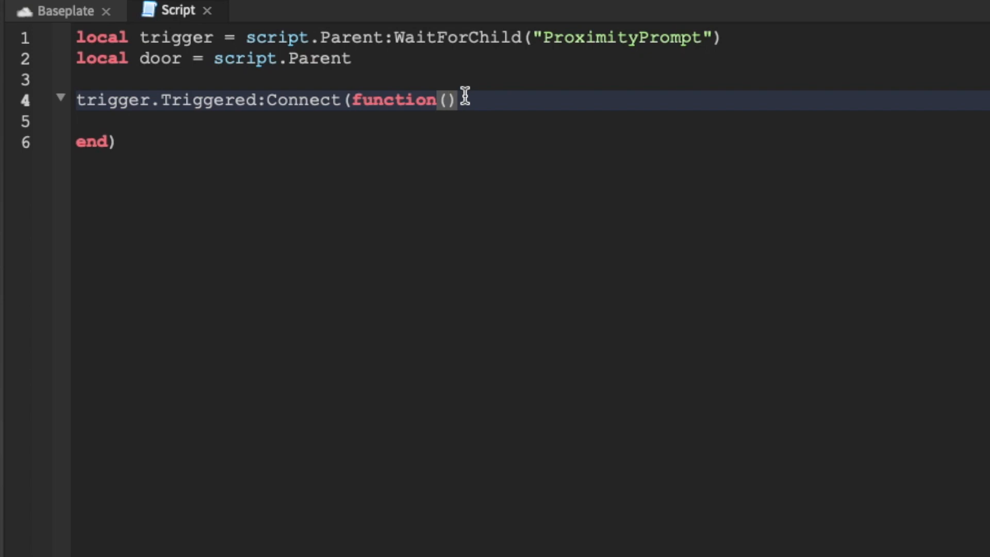
pyautogui.write('p')
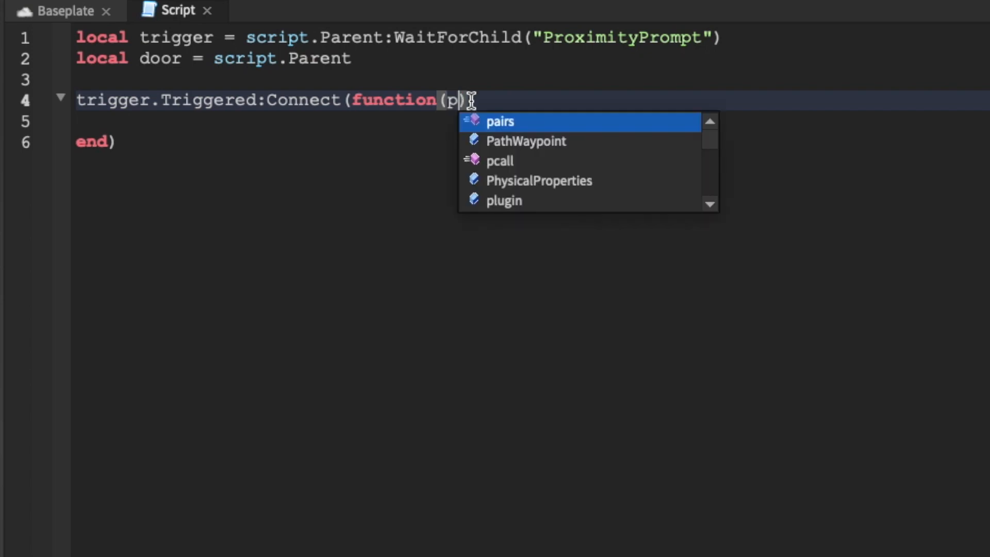
pyautogui.write('lr')
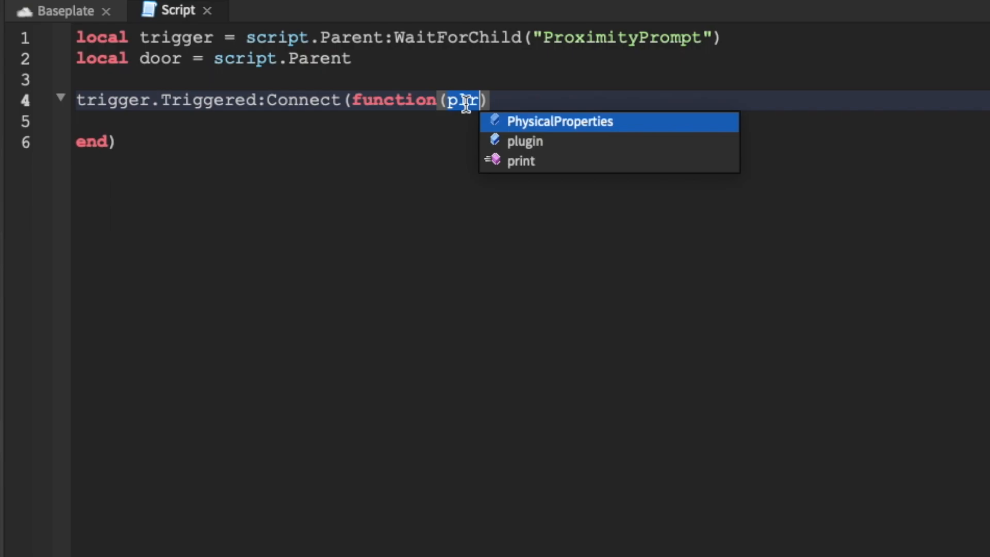
pyautogui.click(397, 122)
pyautogui.click(462, 100)
pyautogui.doubleClick(462, 100)
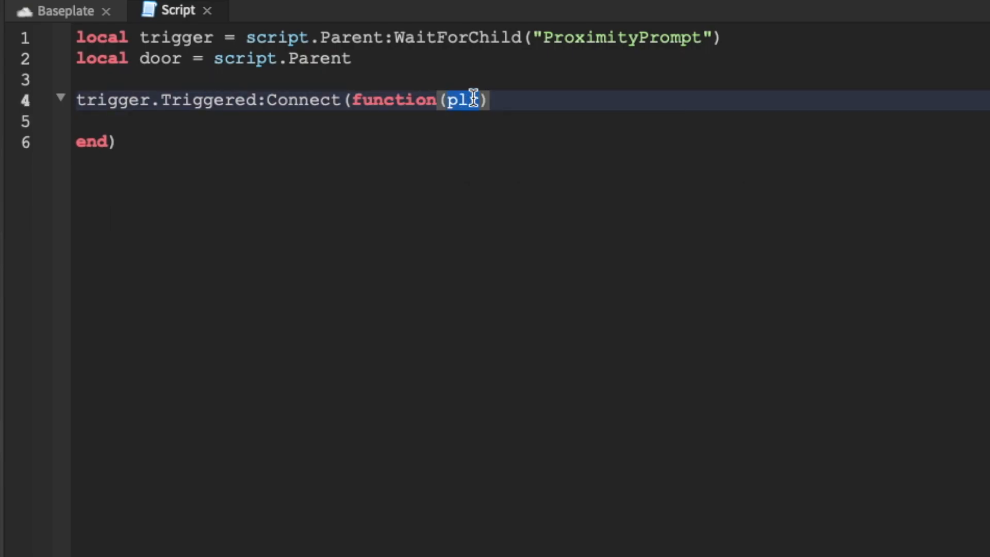
pyautogui.click(453, 122)
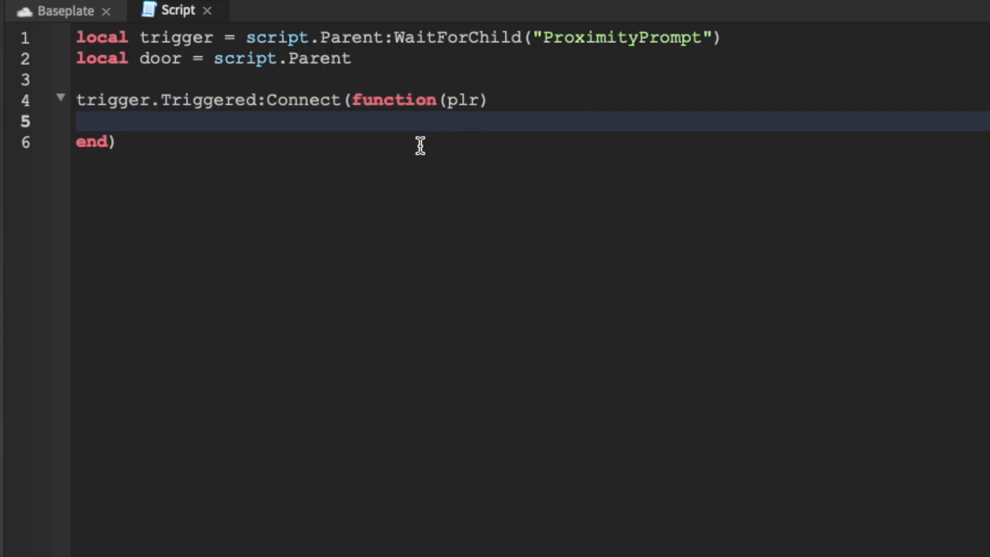
pyautogui.write('if ')
pyautogui.write('door.CanCollide')
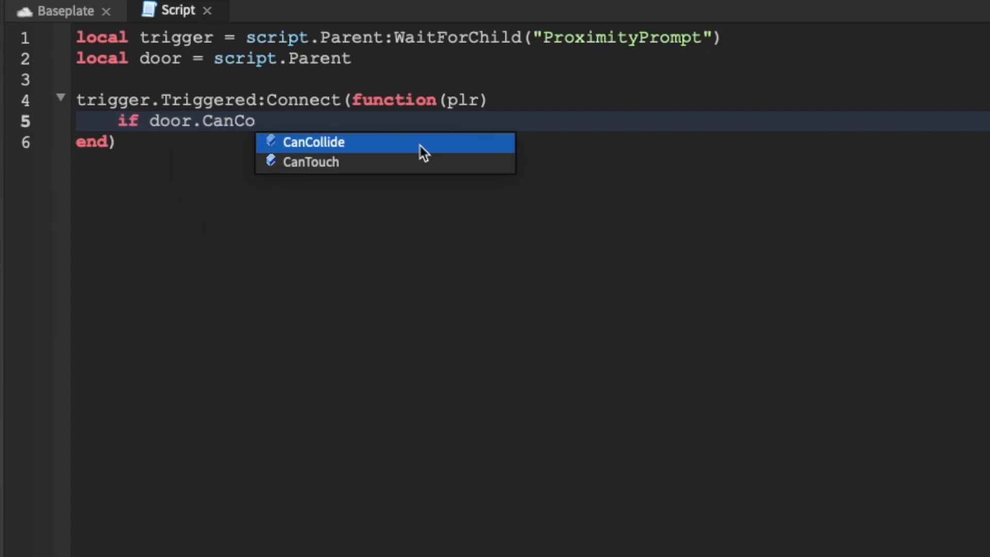
# Write the if door.CanCollide == true branch setting CanCollide false and Transparency .5.
pyautogui.press('Tab')
pyautogui.write('== true t')
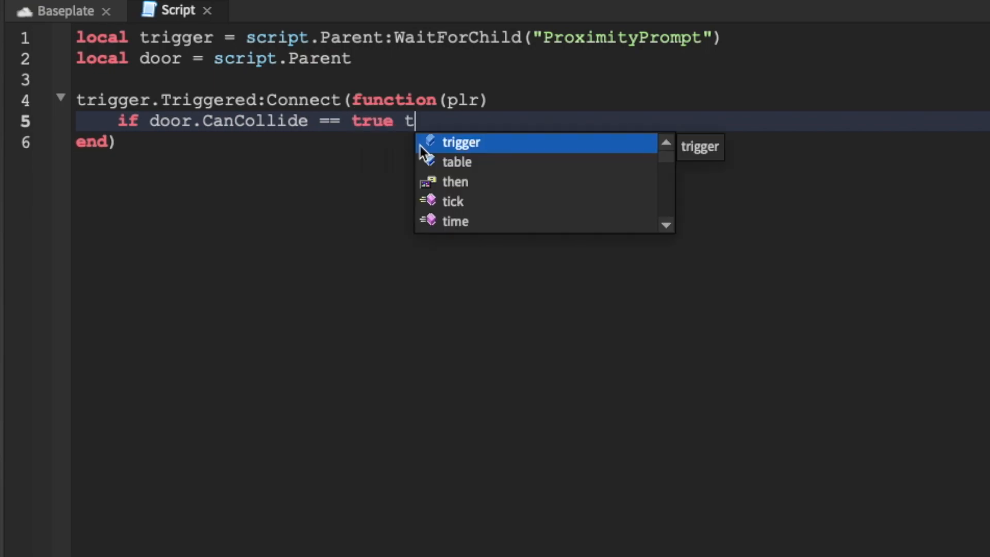
pyautogui.write('hen')
pyautogui.press('Return')
pyautogui.write('door.')
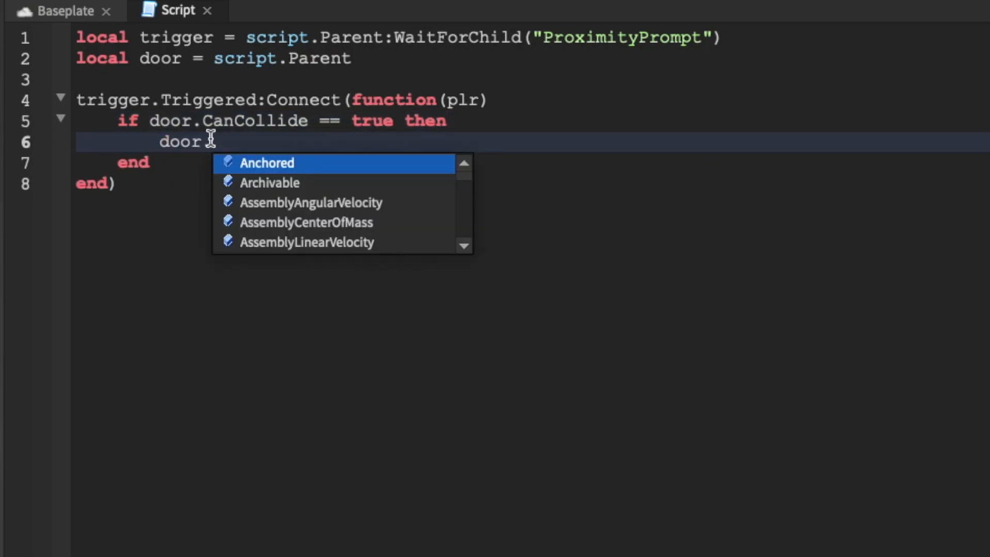
pyautogui.write('Can')
pyautogui.press('Tab')
pyautogui.write('= false')
pyautogui.press('Escape')
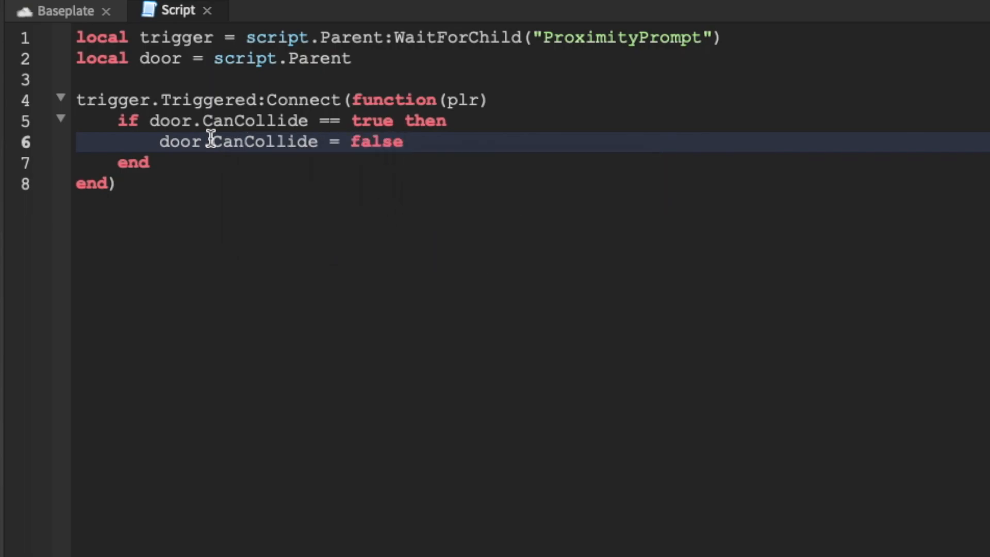
pyautogui.press('Return')
pyautogui.write('door.Trans')
pyautogui.press('Tab')
pyautogui.write('=')
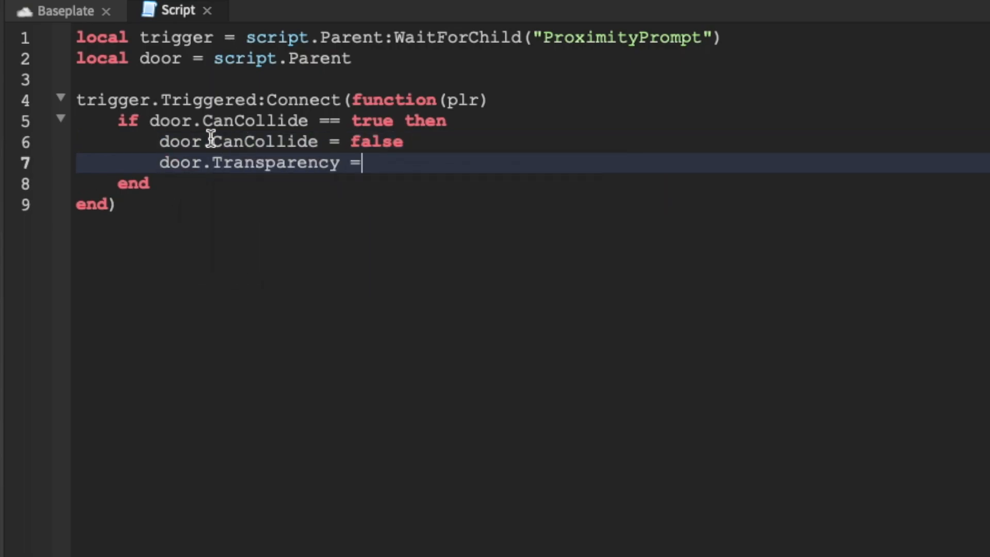
pyautogui.write(' .5')
pyautogui.press('Return')
# Write the else branch setting CanCollide true and Transparency 0.
pyautogui.press('BackSpace')
pyautogui.write('else')
pyautogui.press('Return')
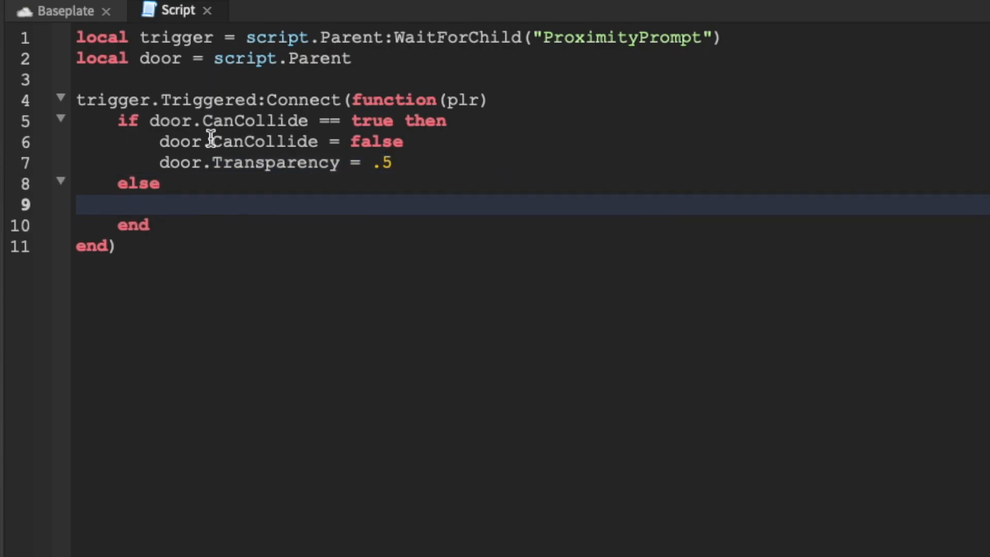
pyautogui.write('doo')
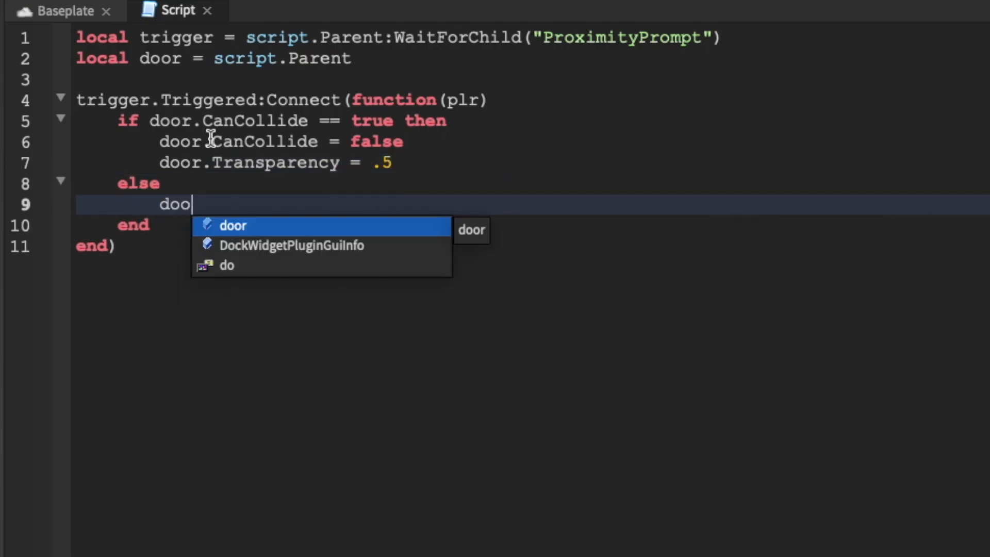
pyautogui.write('r.Can')
pyautogui.press('Tab')
pyautogui.write('= true')
pyautogui.press('Return')
pyautogui.write('door.Transparency = 0')
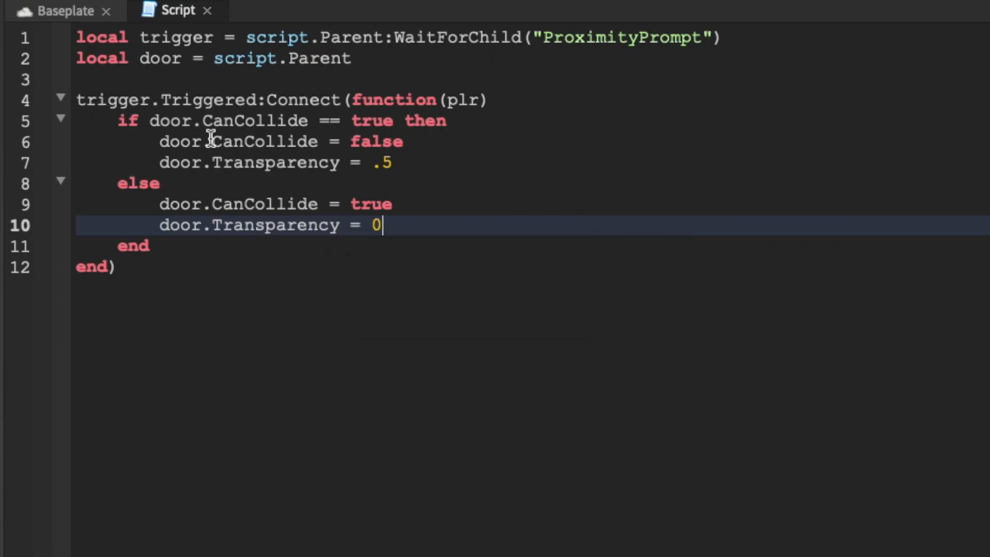
# Close the script, start a playtest and use the Open Door prompt to make the door passable.
pyautogui.click(217, 14)
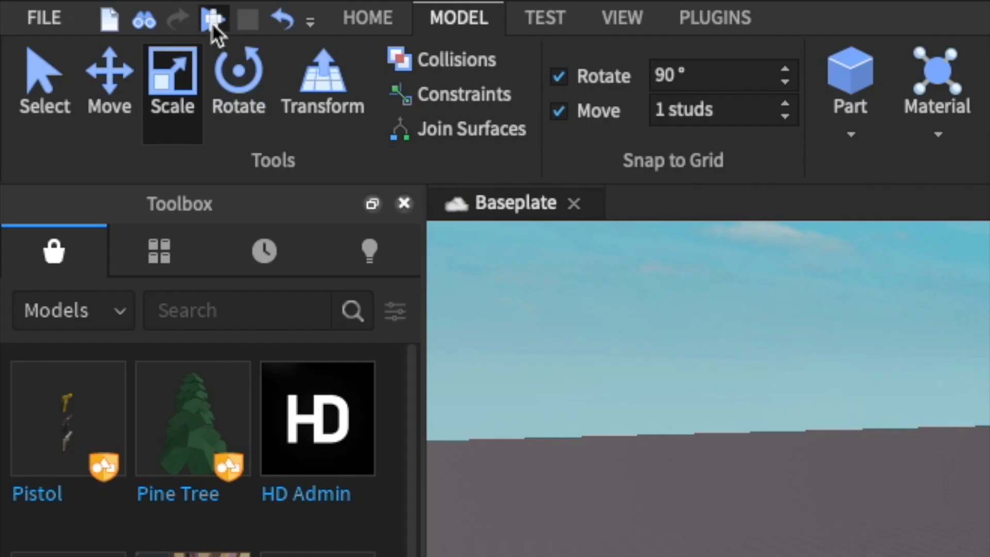
pyautogui.click(215, 23)
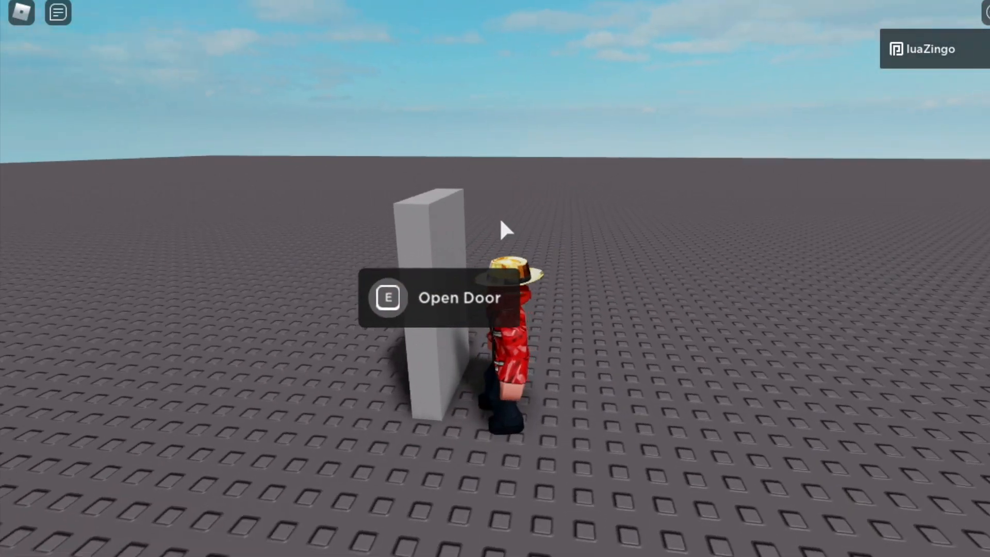
pyautogui.press('w')
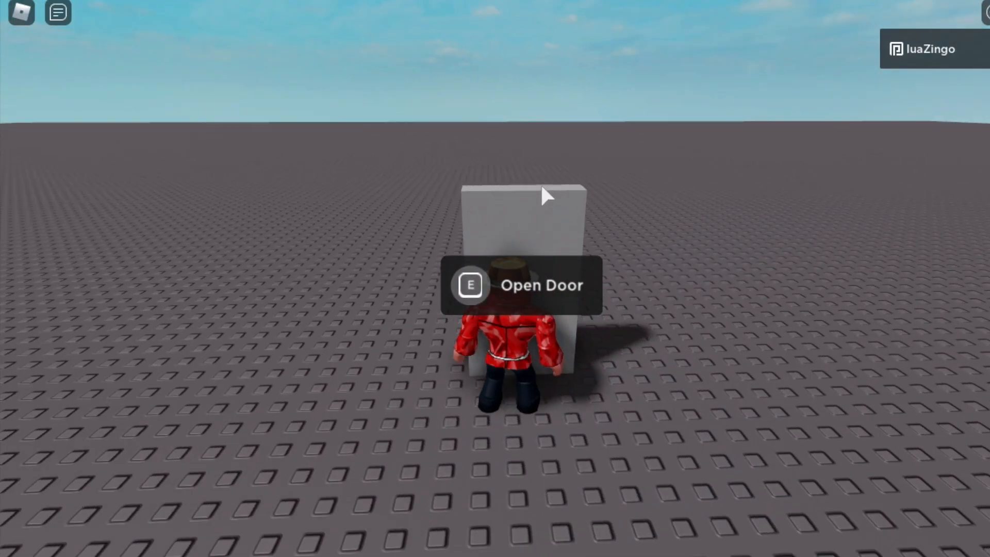
pyautogui.moveTo(510, 203); pyautogui.dragTo(541, 184, button='right')
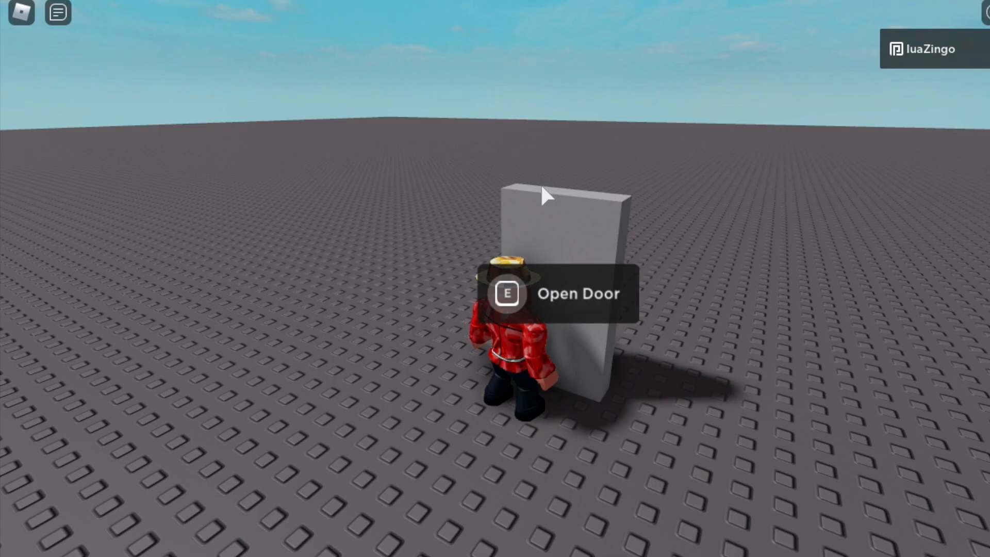
pyautogui.press('e')
# Walk the character around, then use the prompt again to close the door and walk away.
pyautogui.press('s')
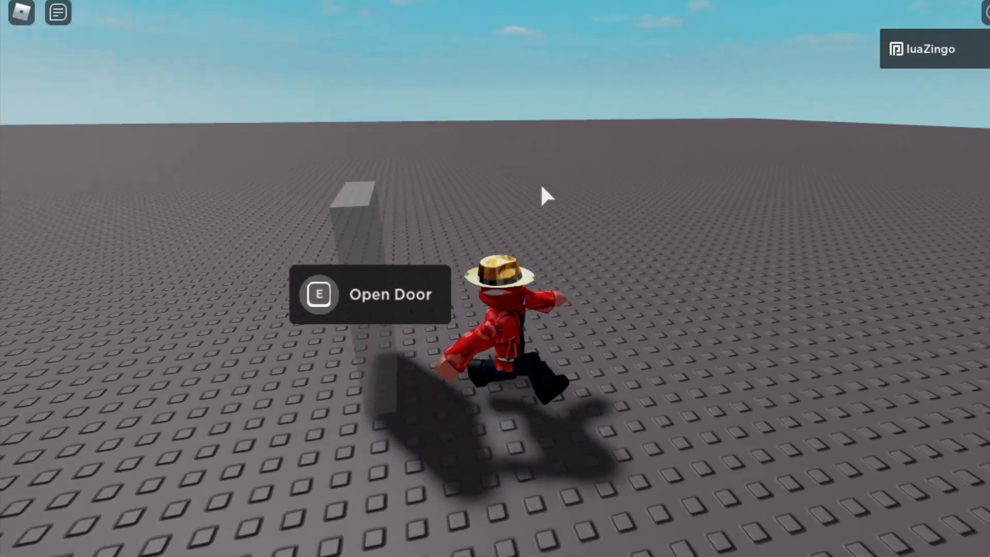
pyautogui.press('a')
pyautogui.press('w')
pyautogui.moveTo(540, 183); pyautogui.dragTo(540, 183, button='right')
pyautogui.press('e')
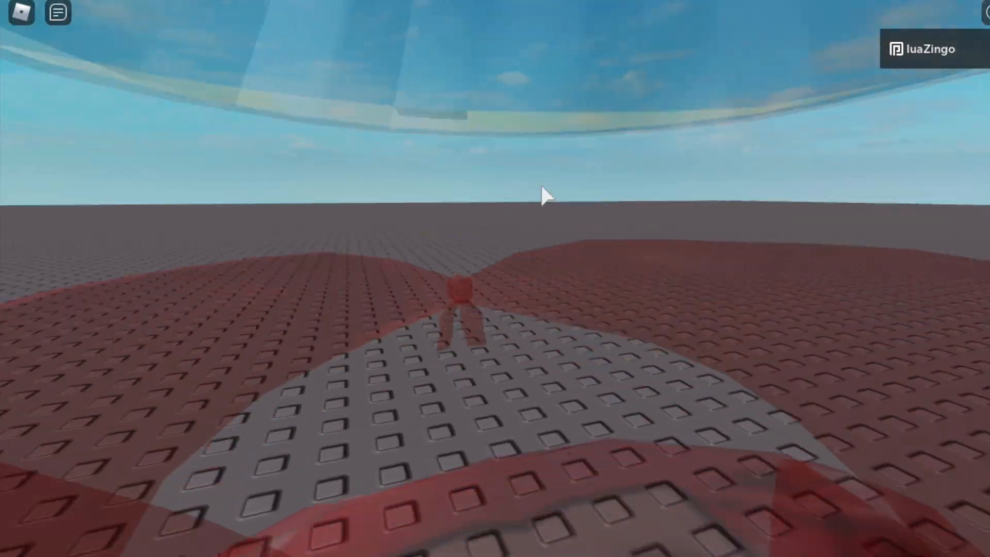
pyautogui.press('a')
pyautogui.press('s')
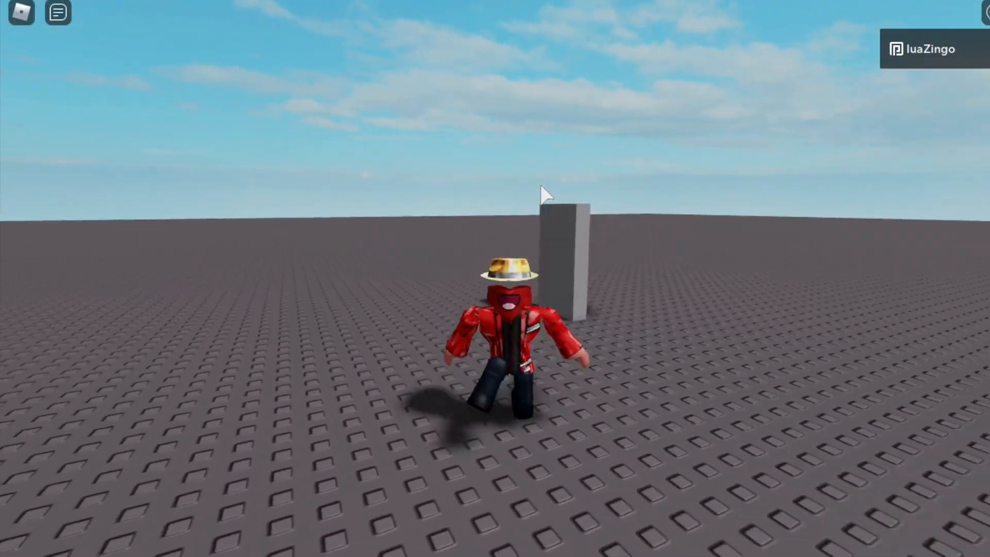